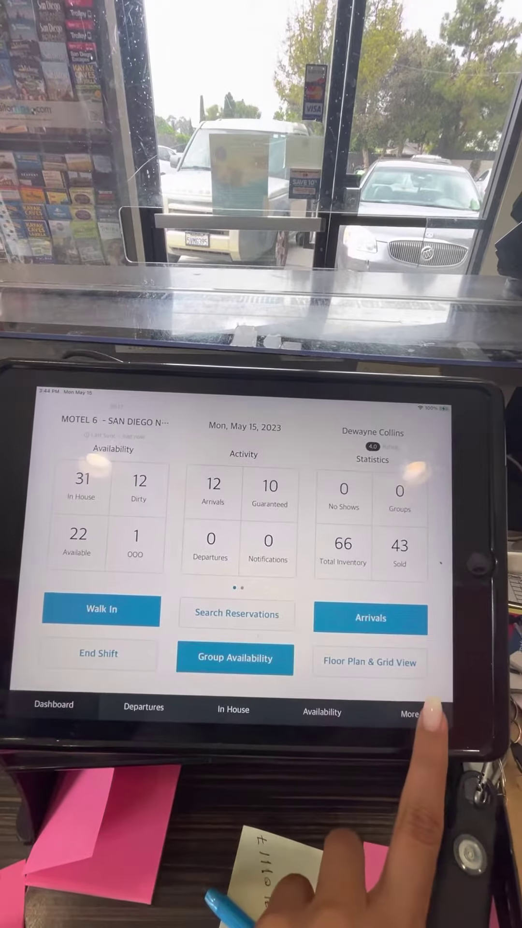
# - Open the More menu to reach the Reports list and its Direct Bill section
pyautogui.click(410, 713)
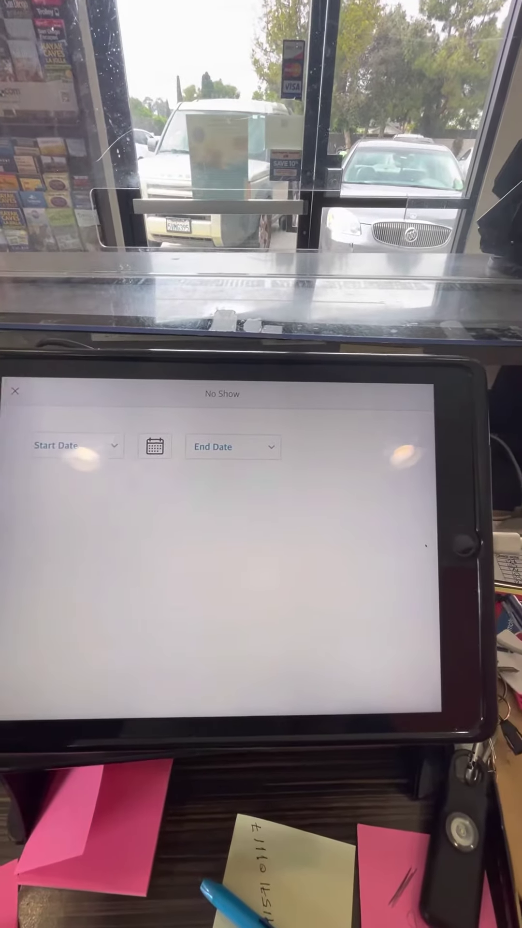
pyautogui.scroll(-4, 36, 580)
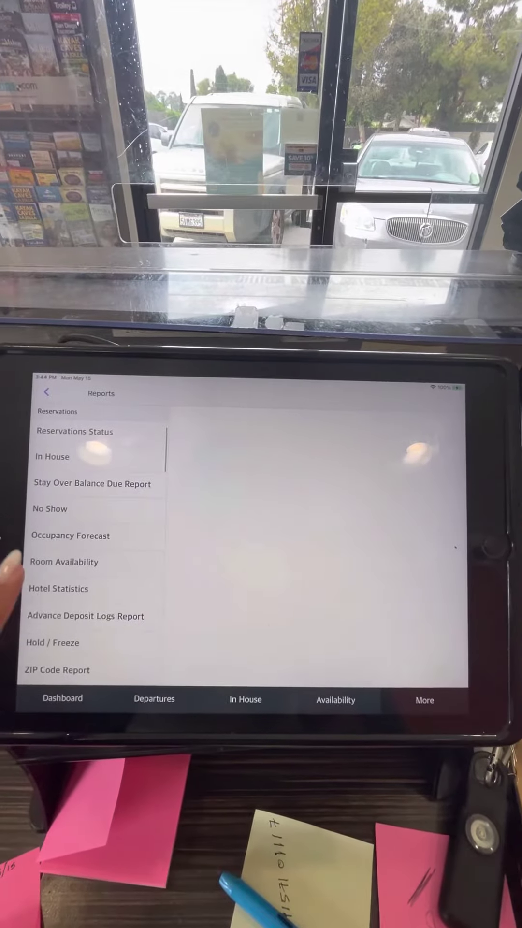
pyautogui.scroll(-2, 44, 580)
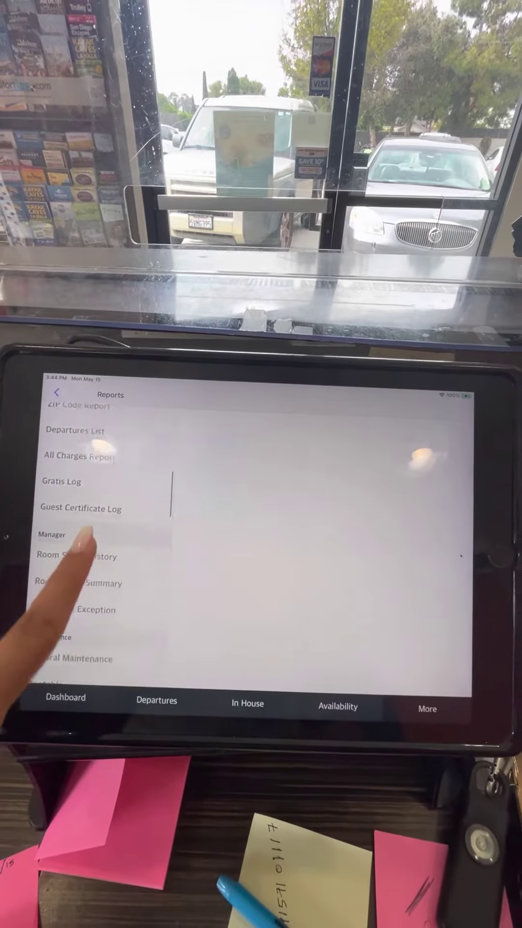
pyautogui.scroll(-5, 43, 616)
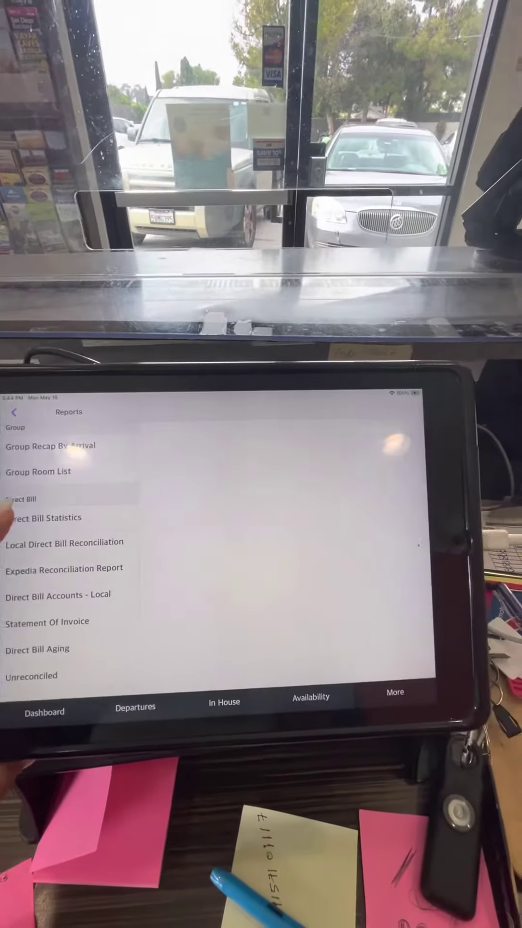
# - Open the Direct Bill Statistics report and pick Equus from the Company dropdown
pyautogui.click(44, 517)
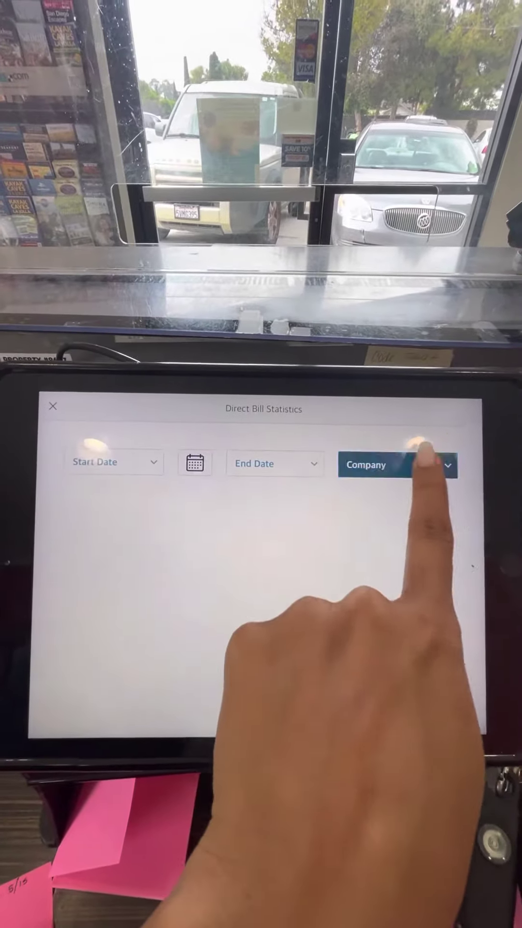
pyautogui.click(428, 464)
pyautogui.scroll(-2, 377, 552)
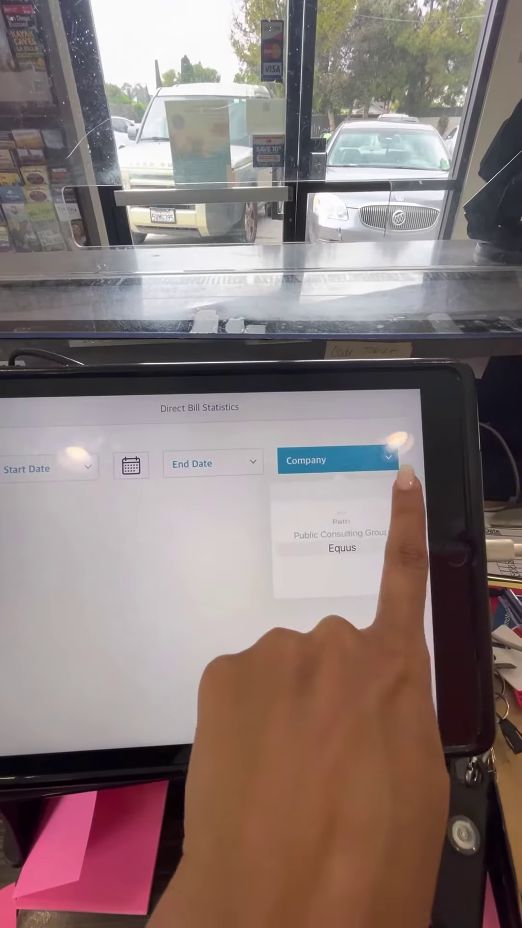
pyautogui.click(342, 548)
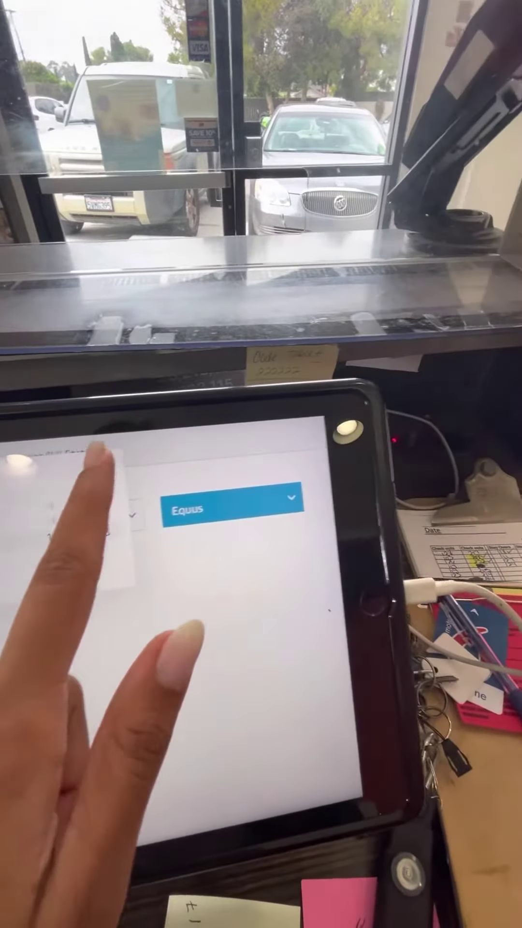
# - Confirm the May 15, 2023 start date for the Equus Direct Bill Statistics report
pyautogui.click(109, 508)
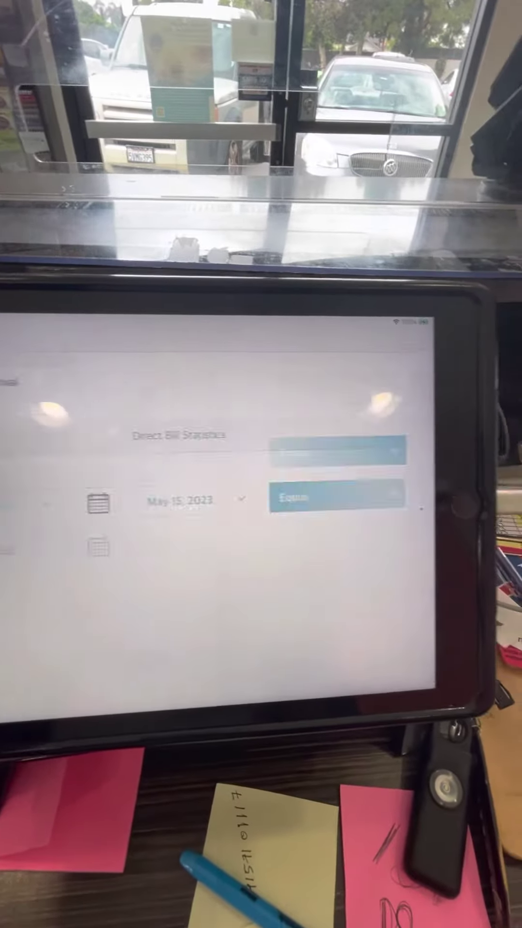
# - Return to Reports and run the Unreconciled report with company Equus
pyautogui.click(49, 353)
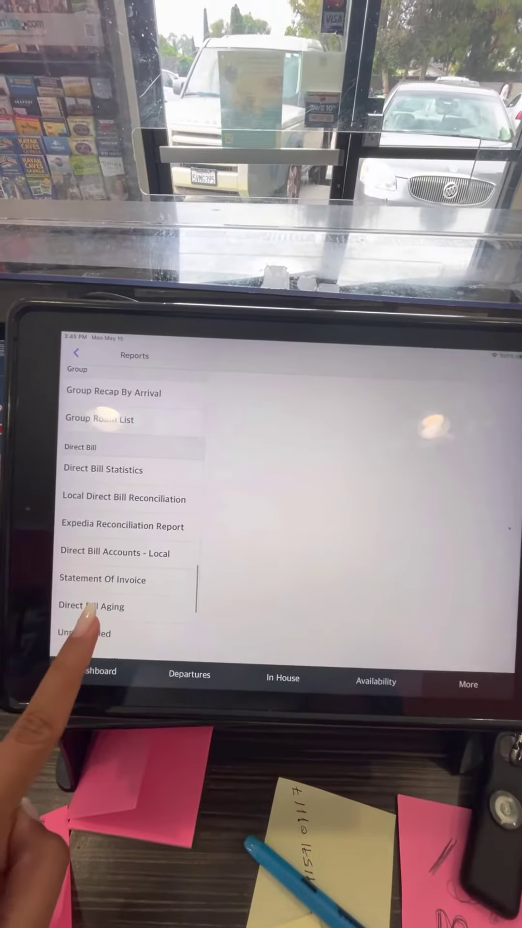
pyautogui.click(70, 637)
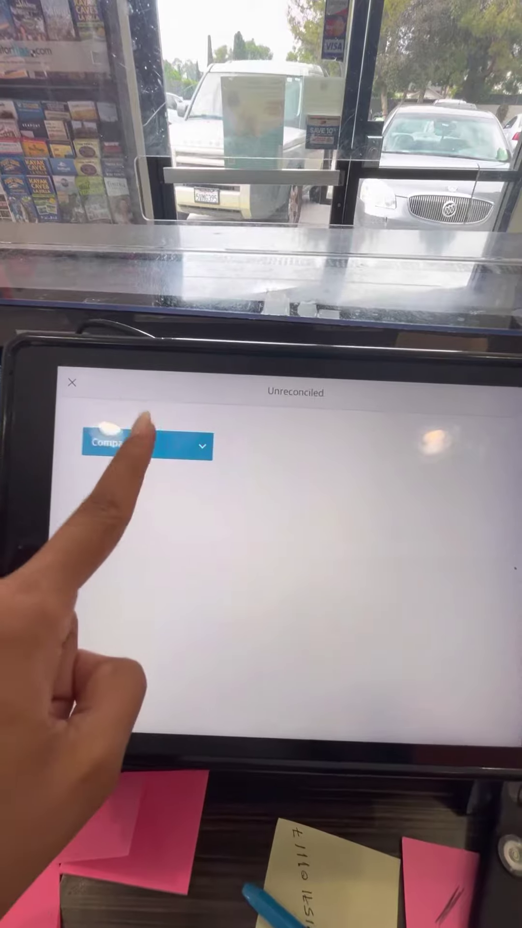
pyautogui.click(151, 421)
pyautogui.click(141, 520)
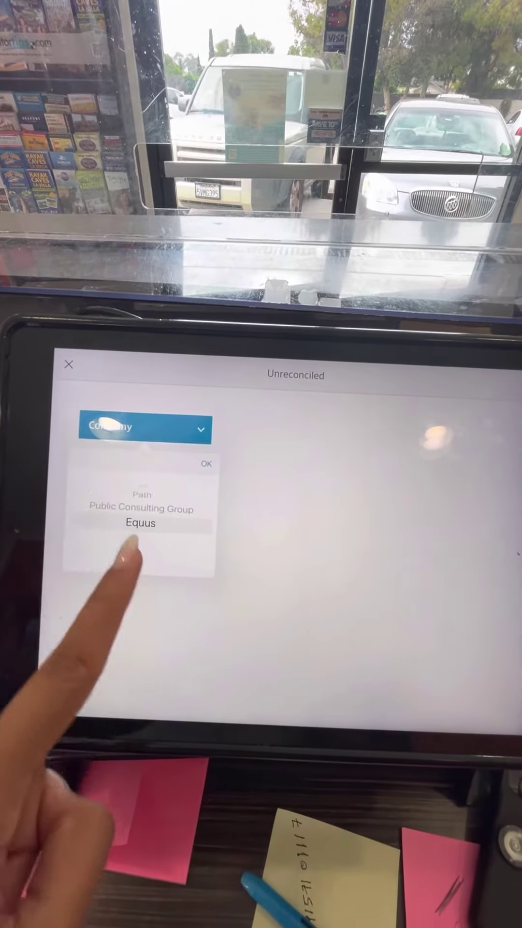
pyautogui.click(208, 463)
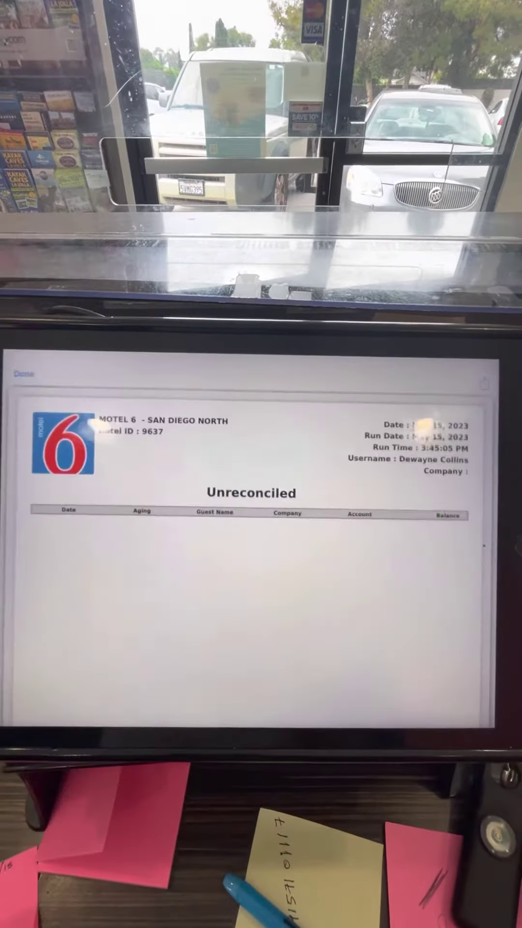